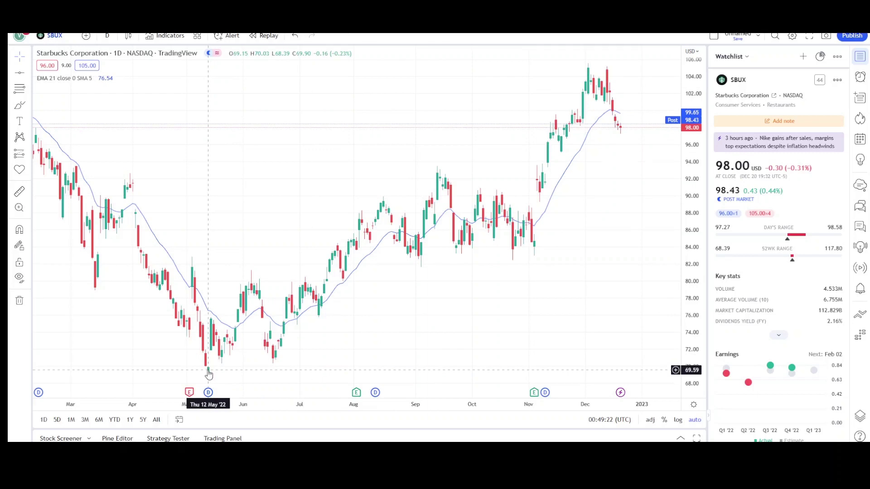
Place a horizontal line marking the 90.19 price level on the SBUX chart.
scroll(437, 281, "down", 3)
scroll(566, 181, "down", 2)
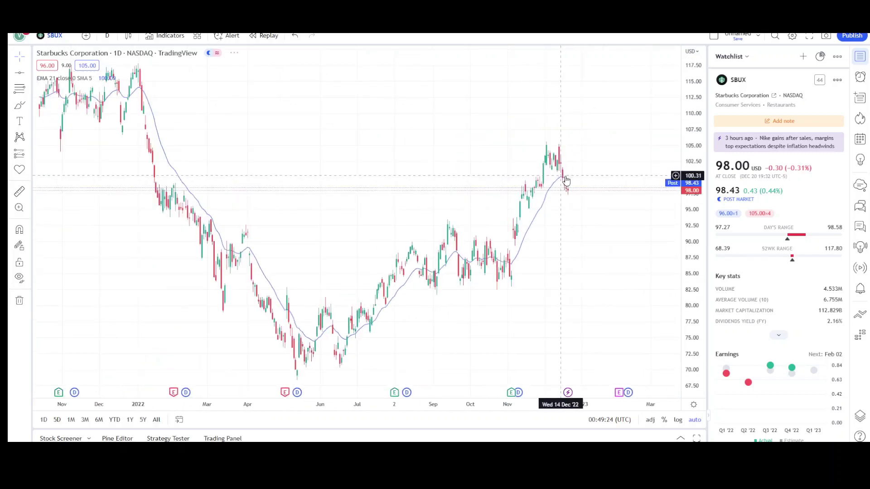
scroll(584, 192, "up", 2)
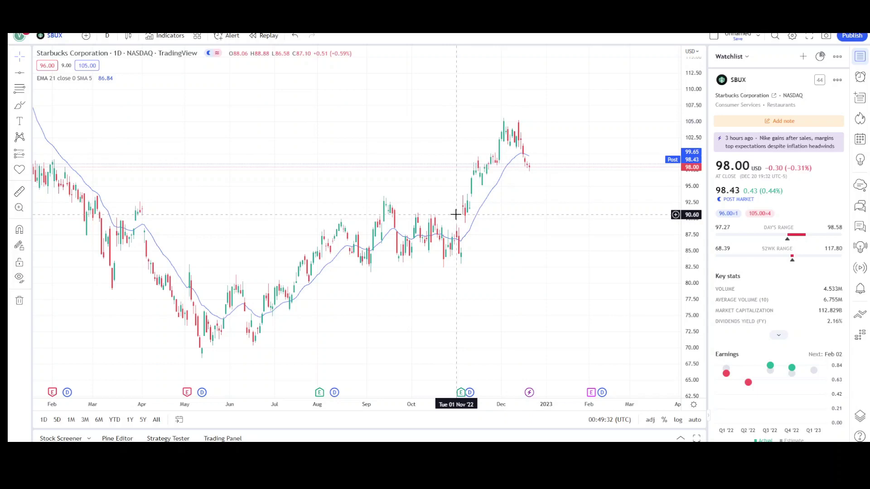
left_click(357, 218)
left_click(574, 109)
scroll(523, 221, "up", 3)
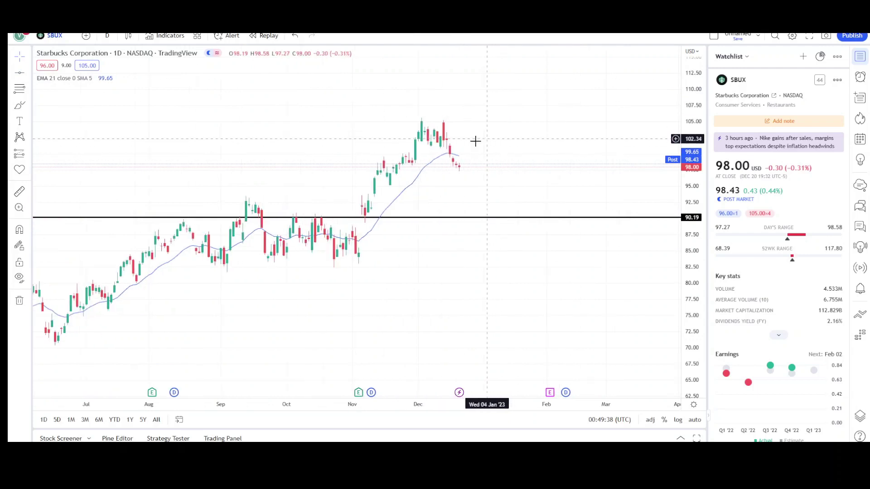
Draw a rising trend arrow from the late-October low near 82.41 toward about 107.
left_click(28, 73)
left_click(59, 72)
scroll(246, 208, "down", 2)
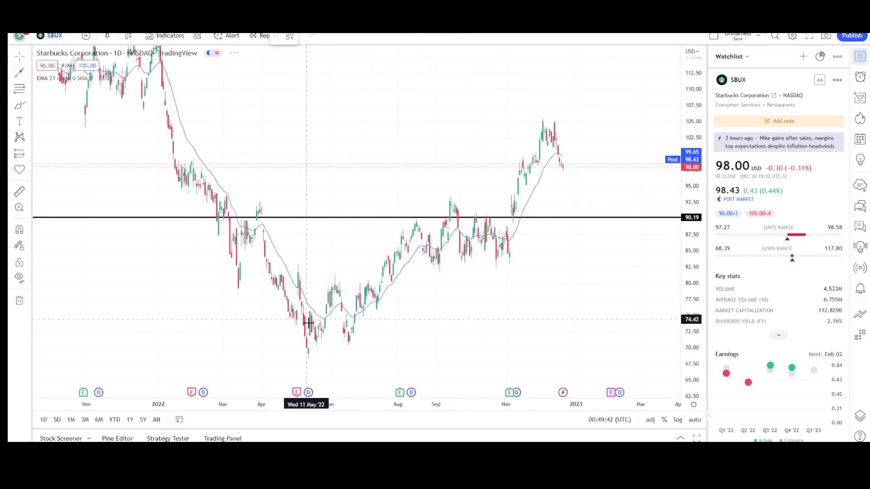
left_click(309, 358)
left_click(448, 202)
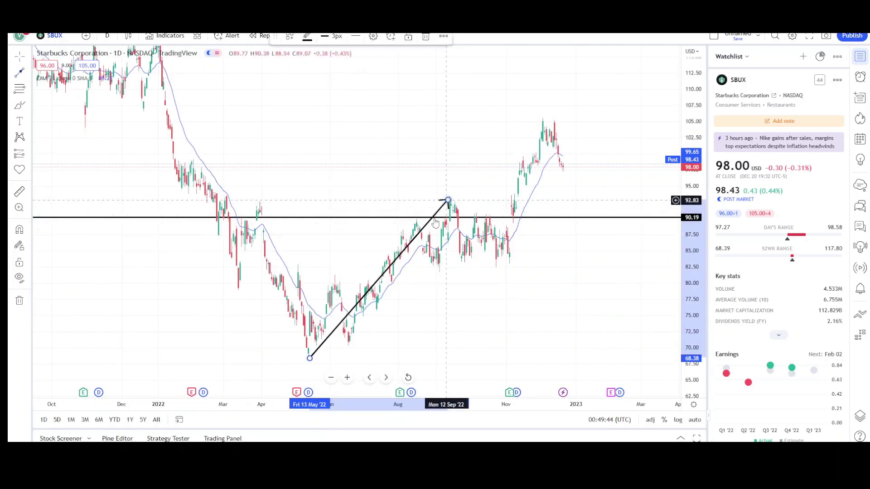
left_click_drag(378, 282, 563, 195)
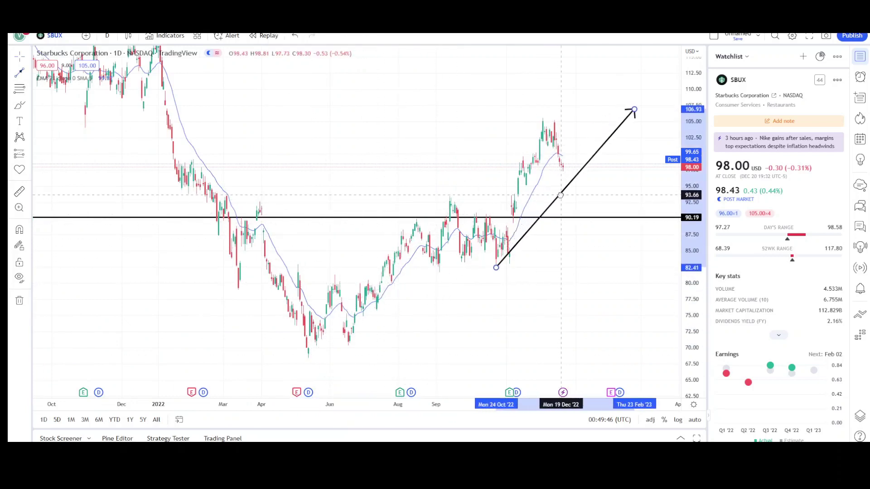
left_click(530, 128)
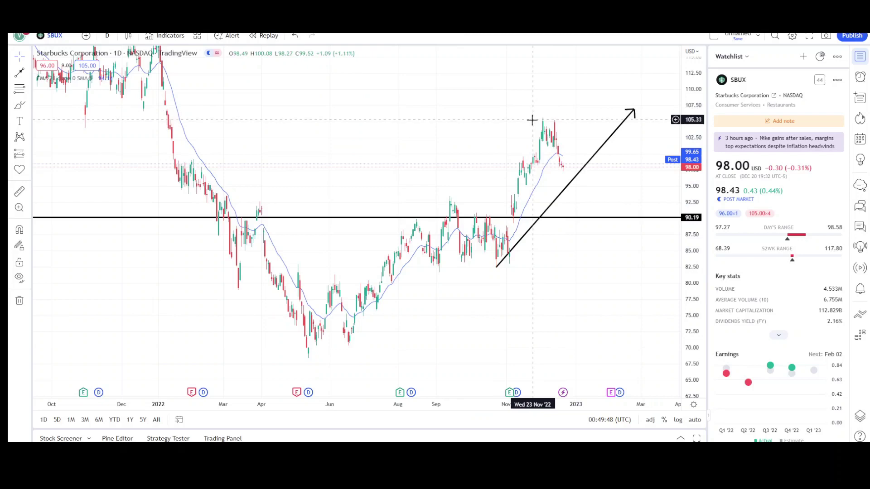
Draw a second rising arrow from the September low, then delete the extra arrow.
left_click_drag(531, 119, 474, 121)
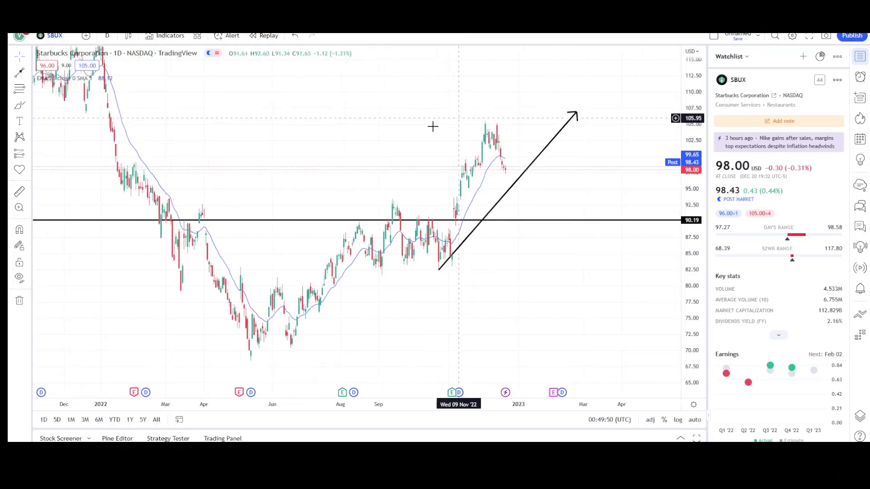
mouse_move(290, 348)
left_mouse_down()
mouse_move(365, 230)
mouse_move(398, 204)
mouse_move(362, 223)
left_mouse_up()
left_click_drag(335, 279, 427, 204)
left_click(393, 184)
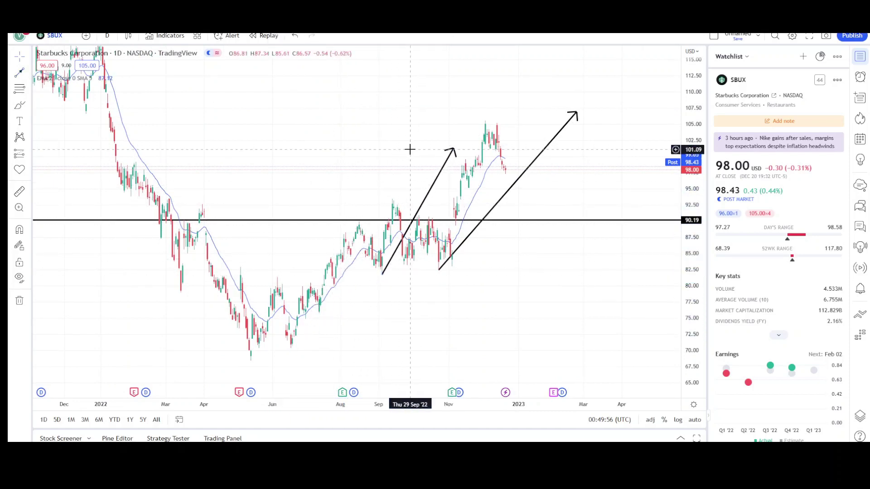
left_click(431, 189)
key("Delete")
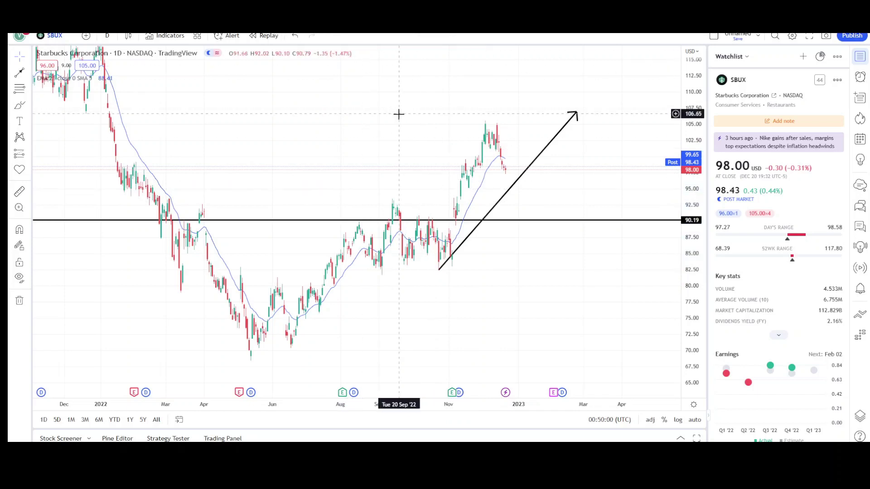
With the Brush tool, draw red lines across the December highs near 105 and 102.
scroll(494, 179, "up", 1)
scroll(493, 179, "up", 2)
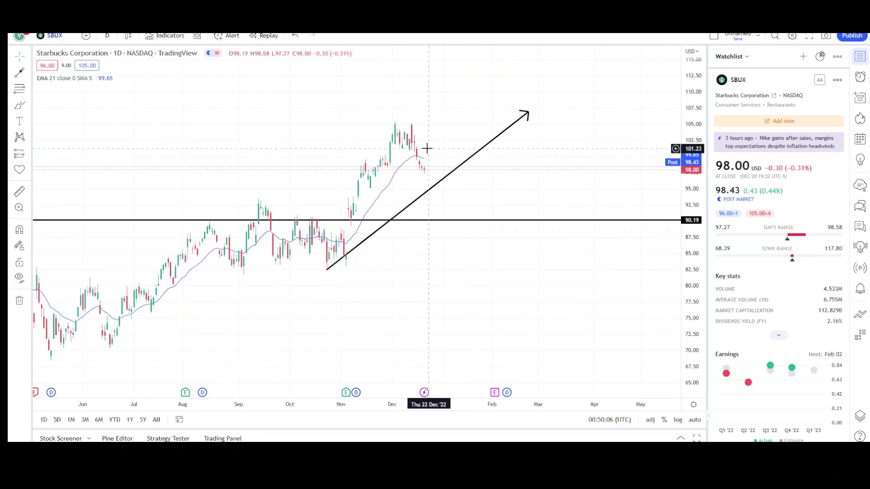
left_click(28, 106)
left_click(58, 106)
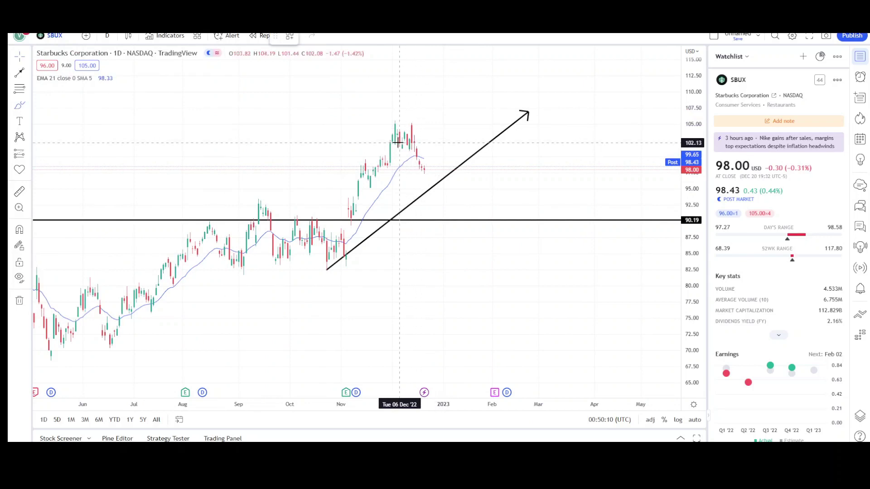
left_click_drag(380, 143, 487, 147)
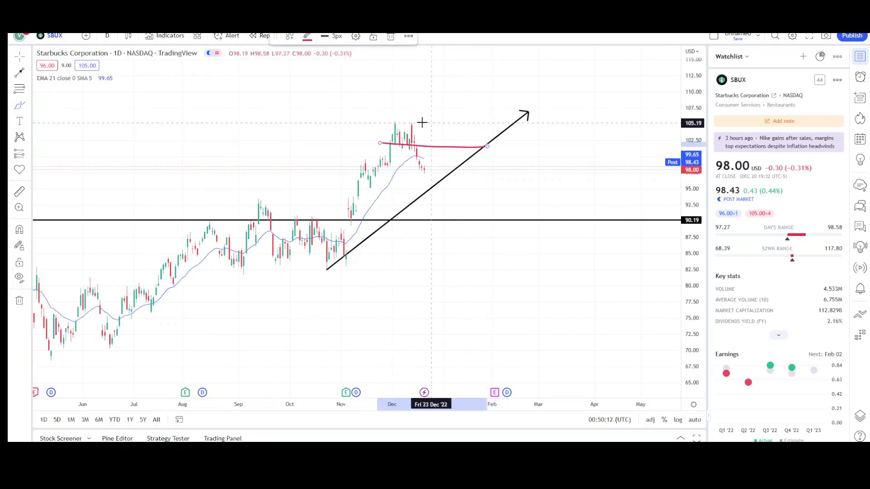
left_click_drag(387, 122, 417, 120)
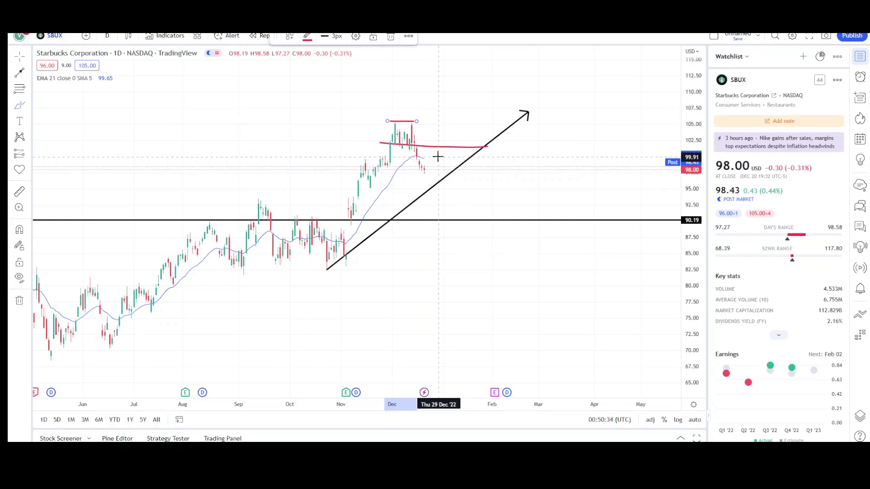
Sketch a red projected drop toward 93 and circle an earlier November candle.
mouse_move(424, 173)
left_mouse_down()
mouse_move(438, 154)
mouse_move(455, 202)
left_mouse_up()
left_click_drag(380, 172, 378, 171)
left_click_drag(353, 197, 358, 198)
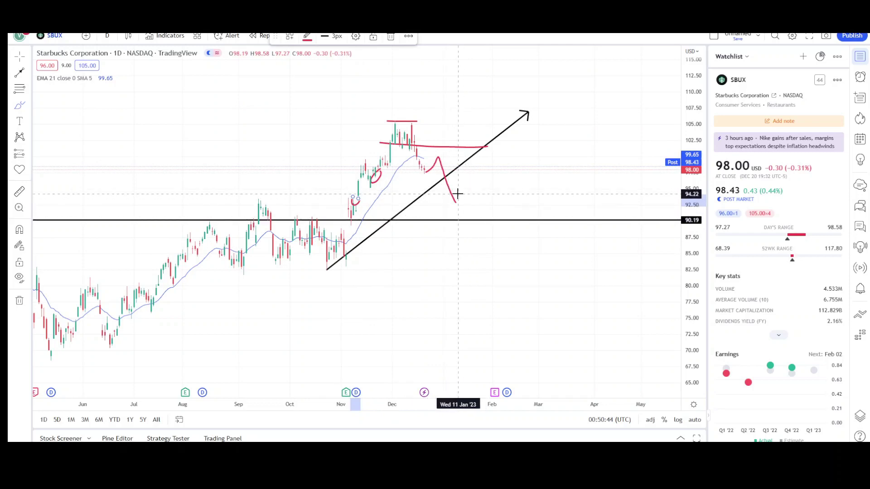
Remove all drawings and switch the SBUX chart to the 1-week interval.
right_click(301, 136)
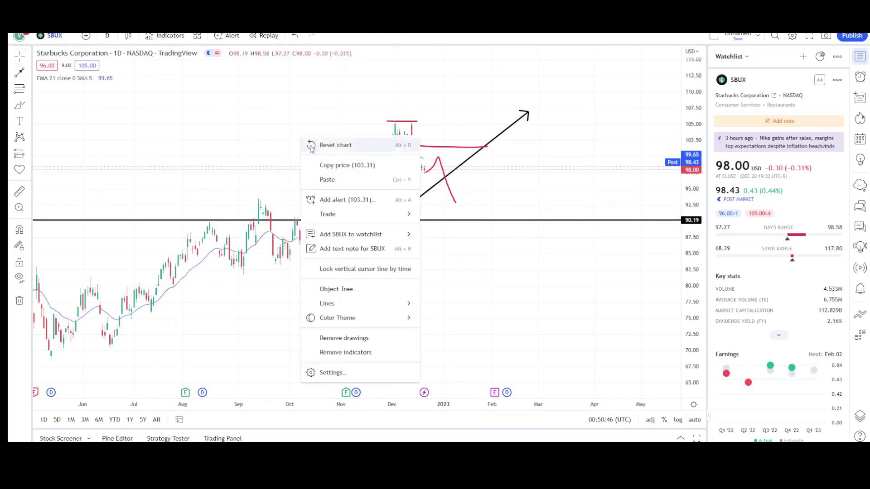
left_click(358, 339)
scroll(526, 174, "down", 3)
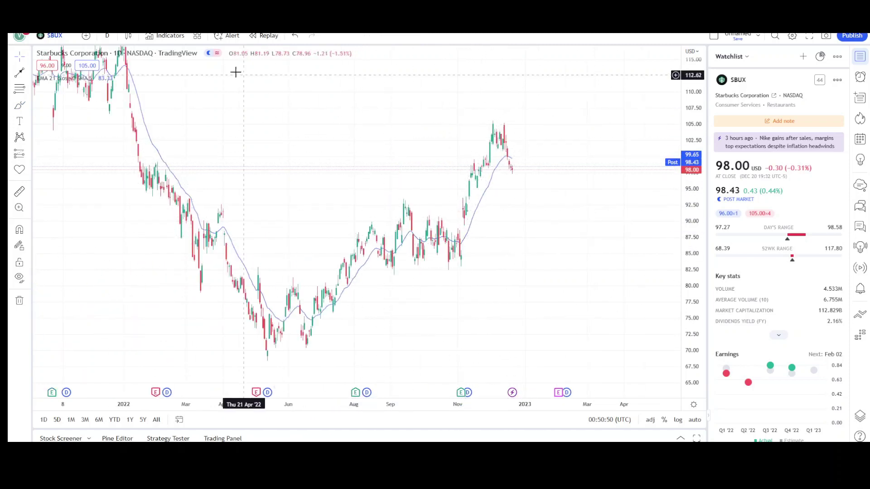
left_click(107, 36)
left_click(159, 329)
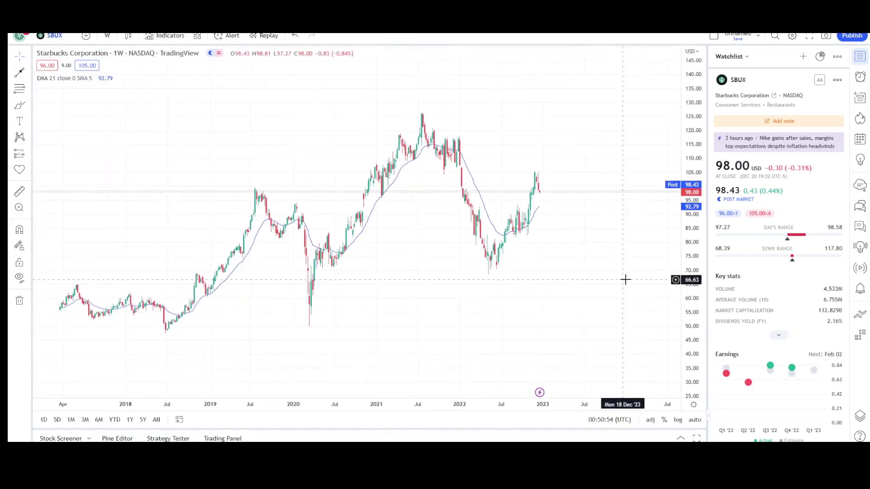
Brush red loops around the 2018–19 rally, 2020 and 2022 dips, and a rise toward 130.
scroll(536, 283, "up", 2)
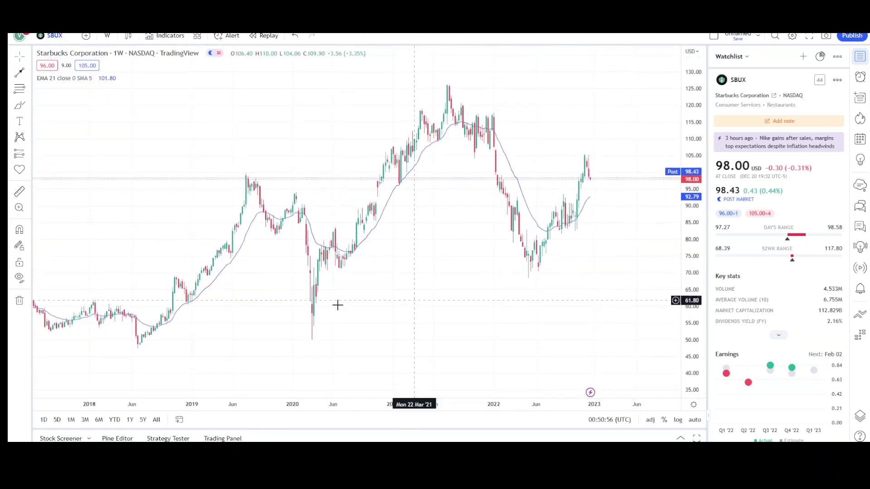
mouse_move(261, 167)
left_mouse_down()
mouse_move(118, 326)
mouse_move(91, 383)
mouse_move(202, 322)
left_mouse_up()
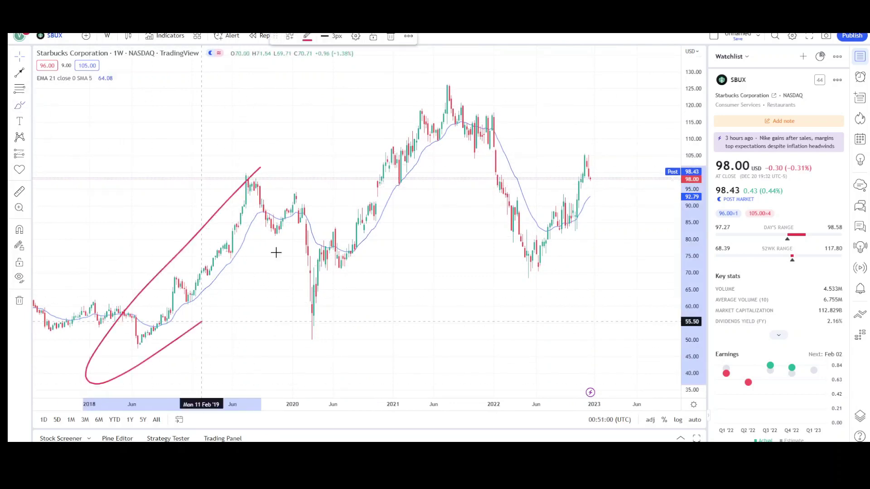
left_click_drag(276, 253, 289, 198)
left_click_drag(304, 307, 467, 78)
mouse_move(507, 122)
left_mouse_down()
mouse_move(532, 254)
mouse_move(637, 74)
mouse_move(624, 66)
left_mouse_up()
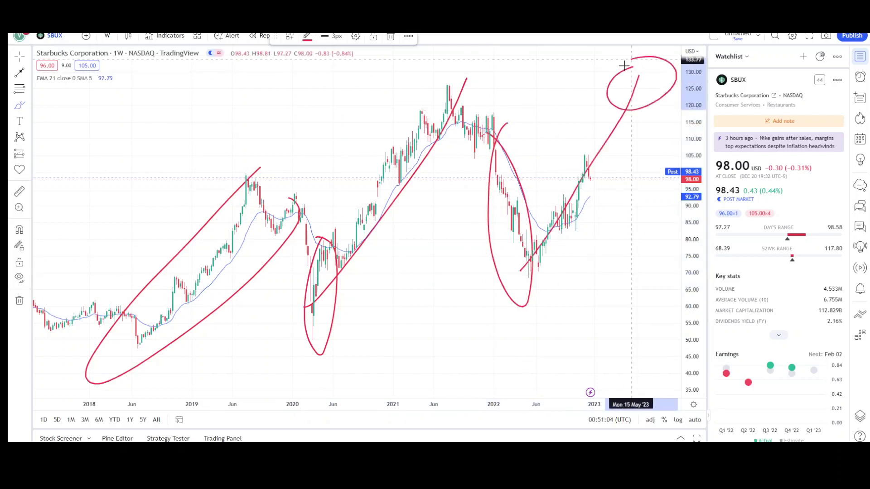
right_click(202, 107)
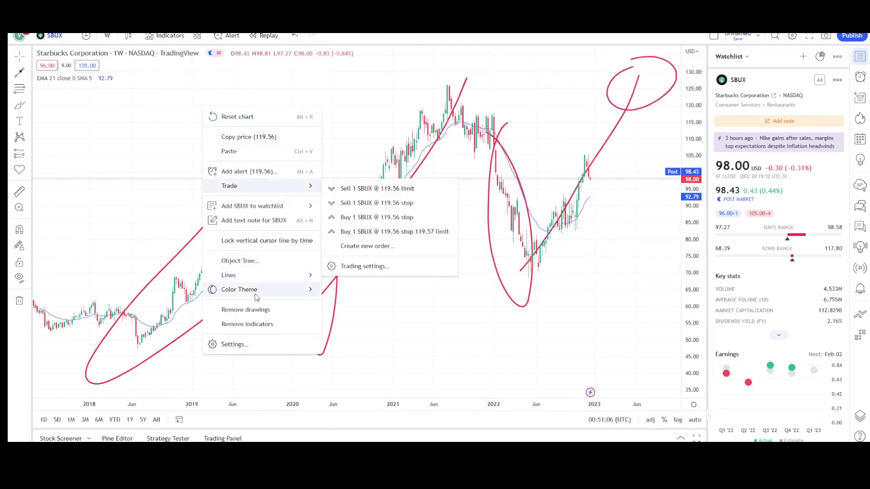
Remove the old loops, frame 2022–2023, and start a red circle at the 21 EMA near 93.
left_click(247, 309)
scroll(565, 218, "up", 5)
left_click_drag(641, 201, 583, 220)
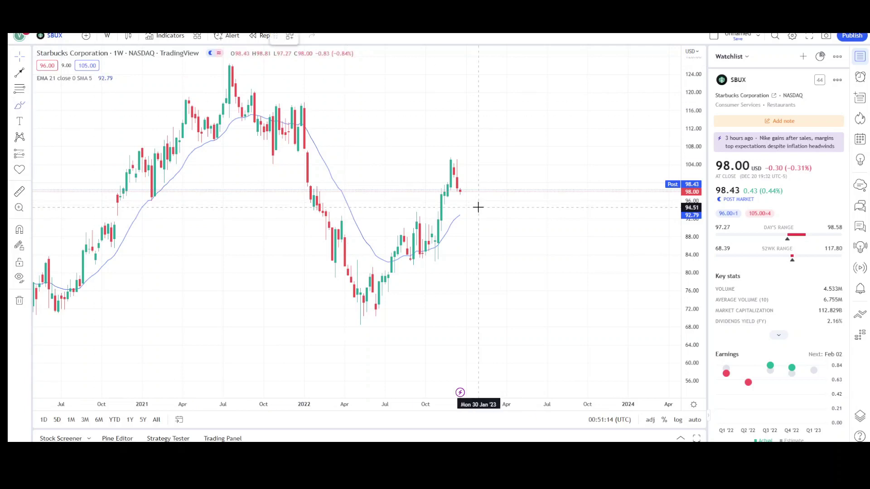
scroll(466, 201, "up", 2)
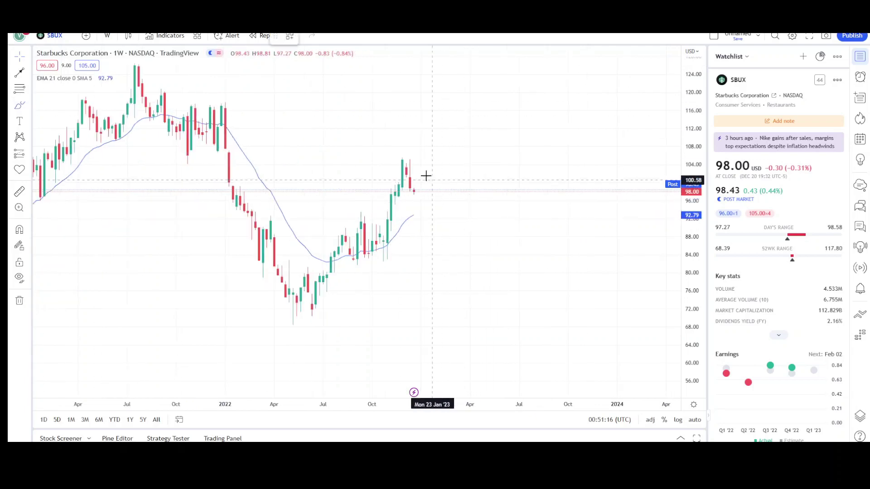
scroll(408, 181, "up", 2)
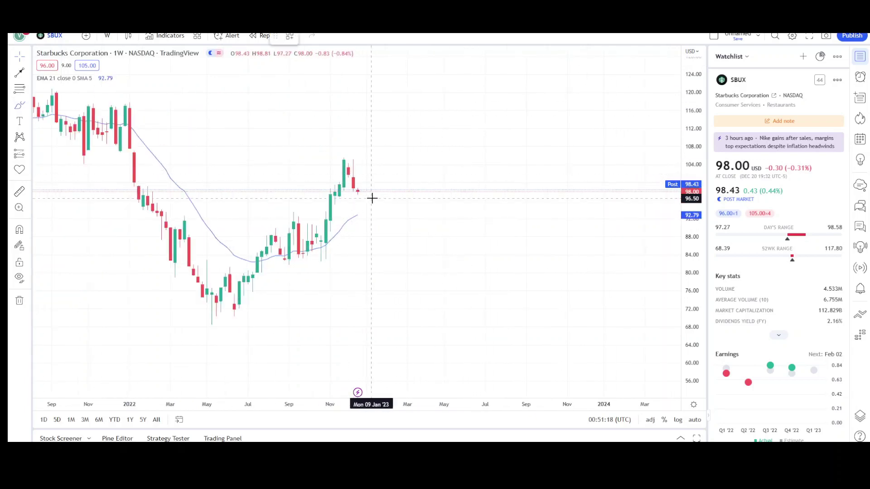
scroll(381, 192, "down", 1)
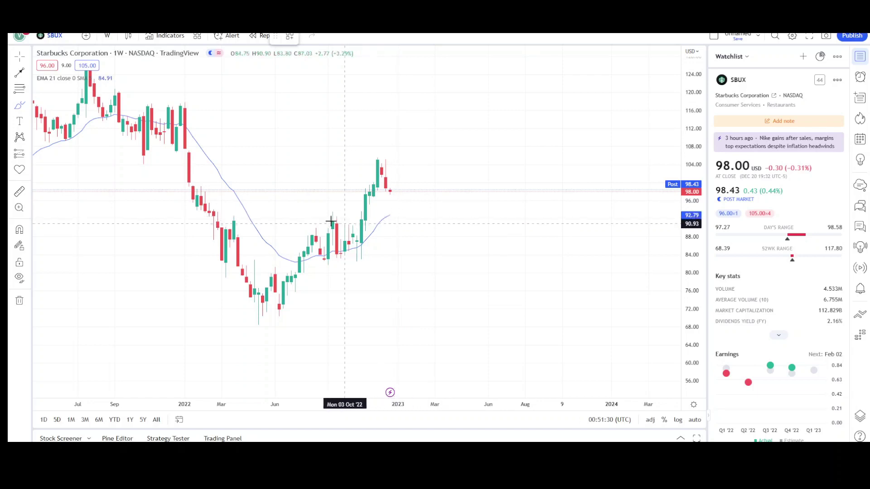
left_click_drag(397, 210, 394, 220)
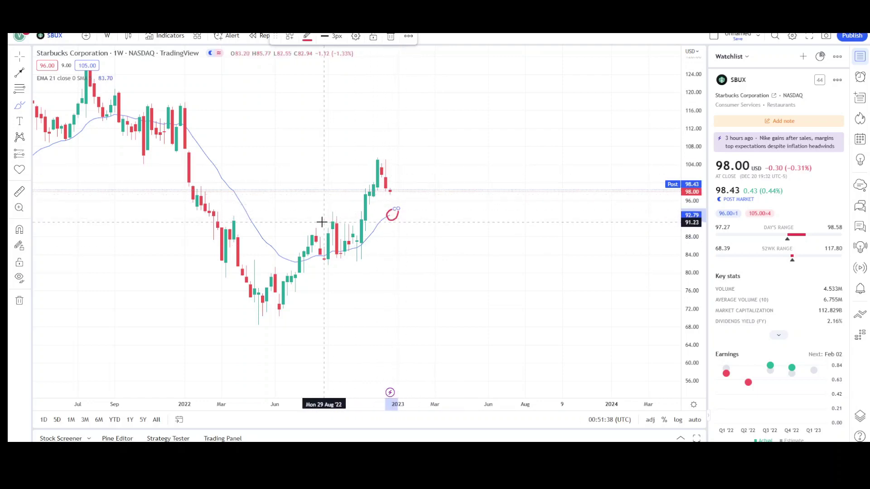
Add a horizontal level at 91.43, a red brush stroke, and a trend line near 106.
left_click(27, 77)
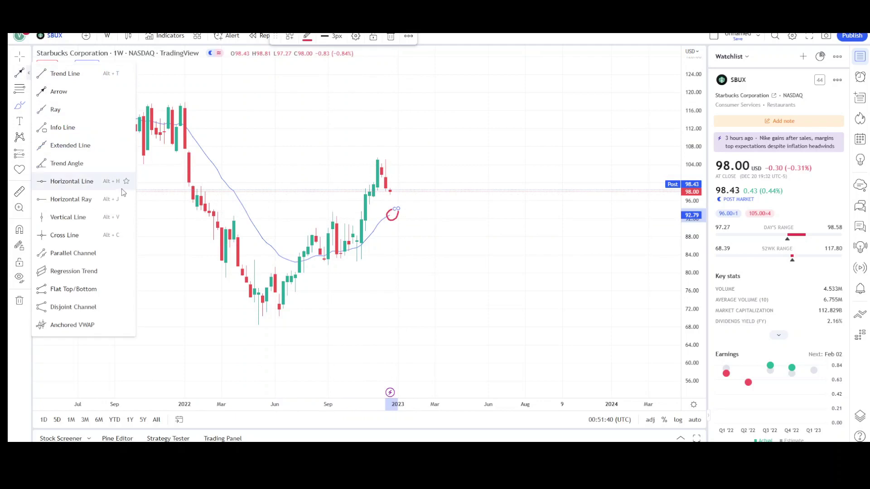
left_click(113, 181)
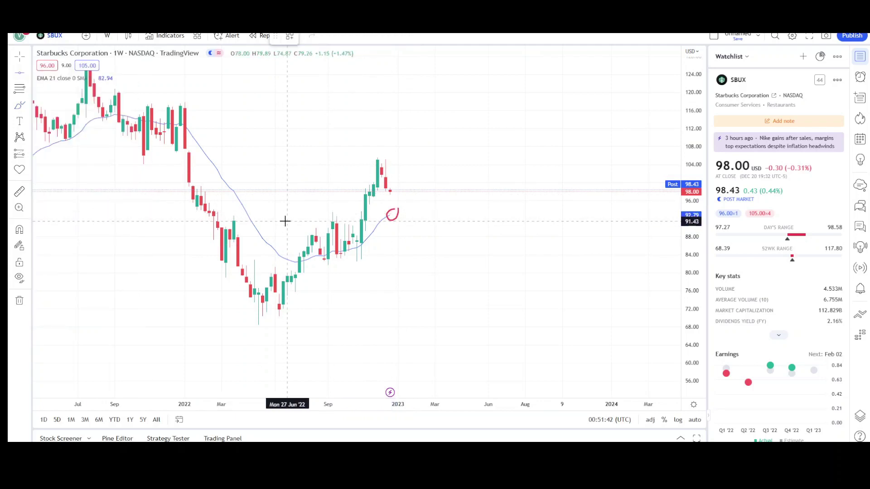
left_click(284, 221)
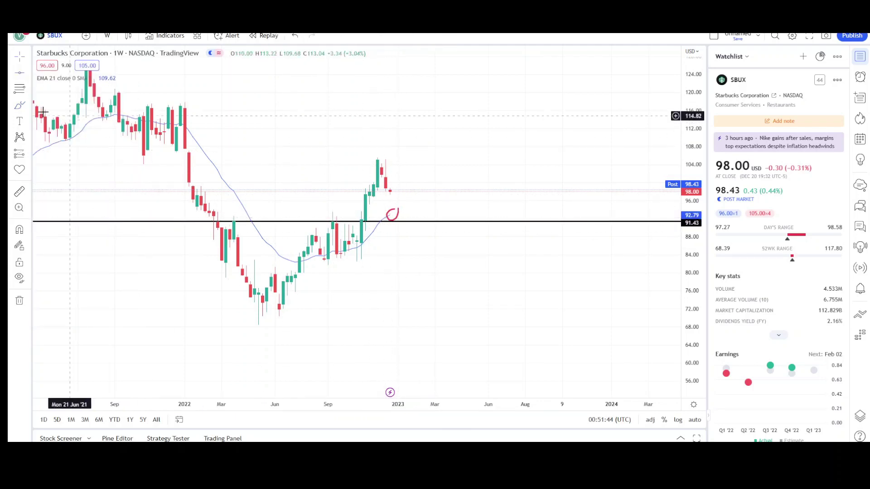
mouse_move(401, 201)
left_mouse_down()
mouse_move(423, 188)
mouse_move(443, 154)
left_mouse_up()
key("alt+t")
left_click_drag(359, 156, 476, 146)
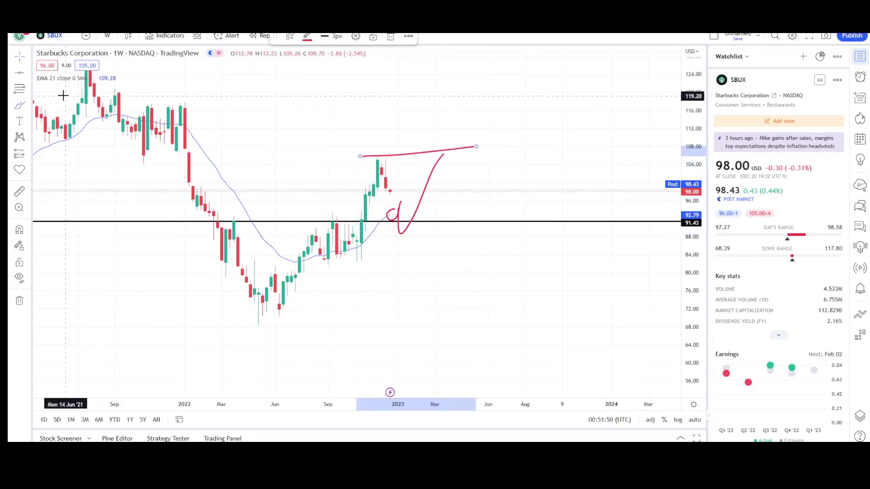
Draw a parallel channel from the May 2022 low to about 108, then remove all drawings.
left_click(29, 73)
left_click(83, 254)
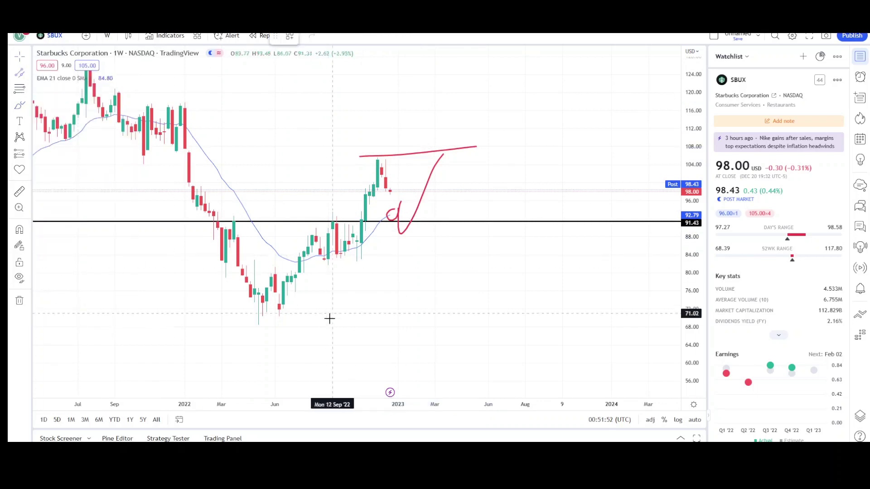
left_click(258, 325)
left_click(477, 150)
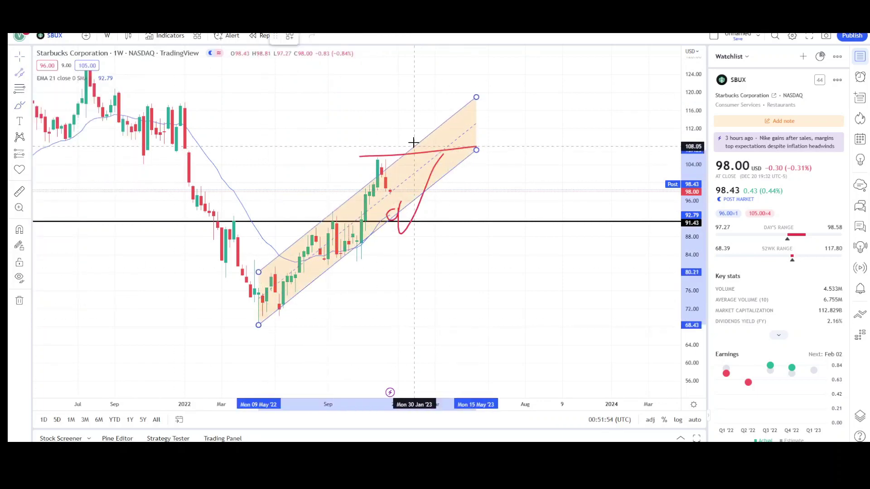
left_click(411, 130)
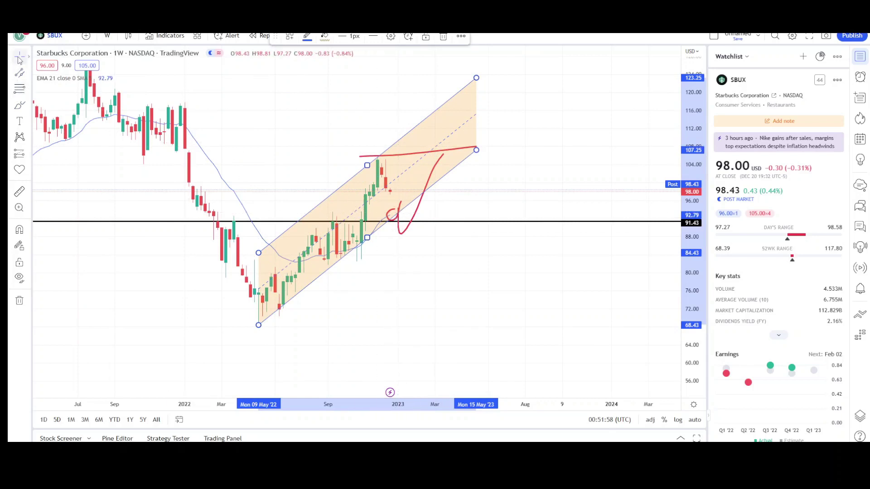
right_click(295, 144)
left_click(336, 346)
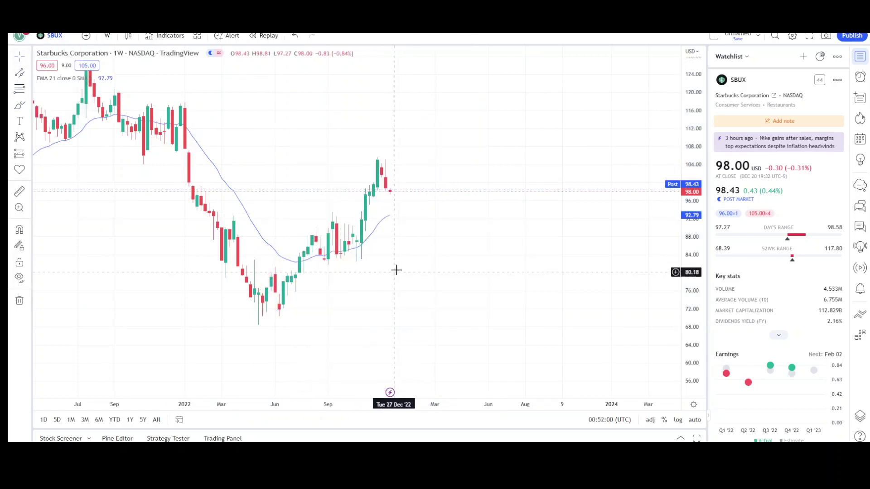
scroll(397, 271, "down", 3)
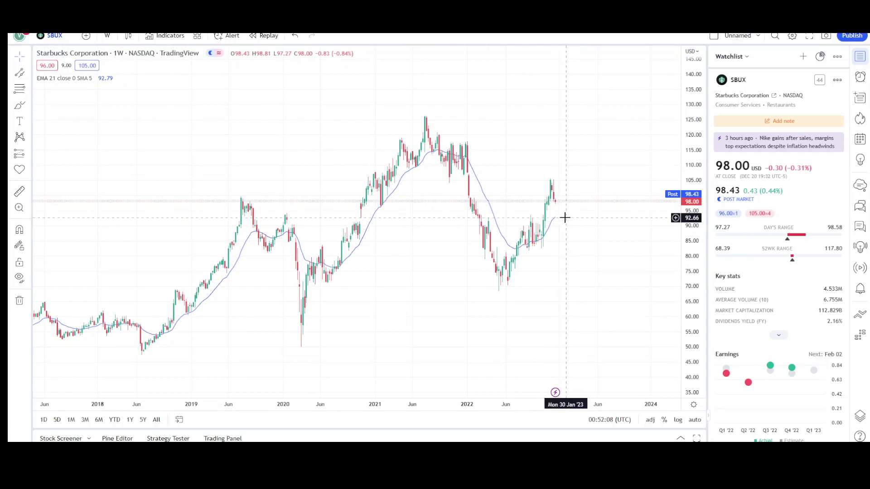
scroll(573, 224, "up", 5)
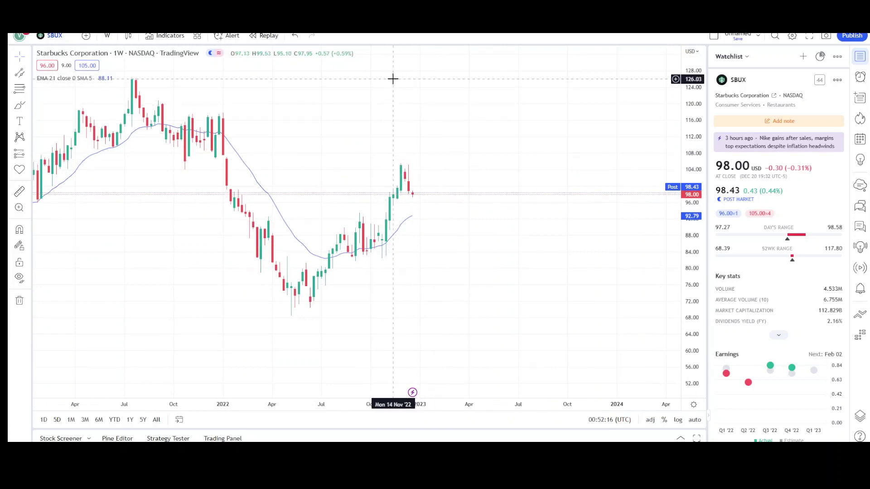
scroll(428, 218, "up", 1)
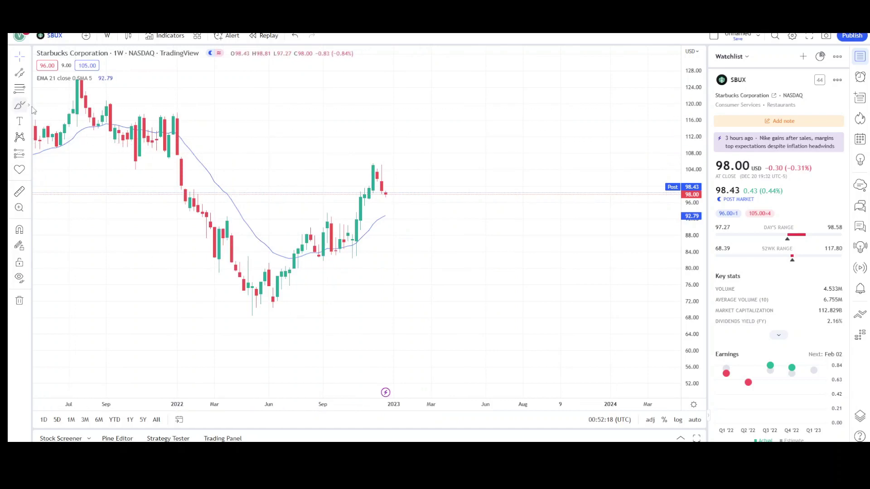
Brush a red projected dip to 90 and red lines under the lows near 89, 84 and 70.
left_click_drag(387, 195, 402, 227)
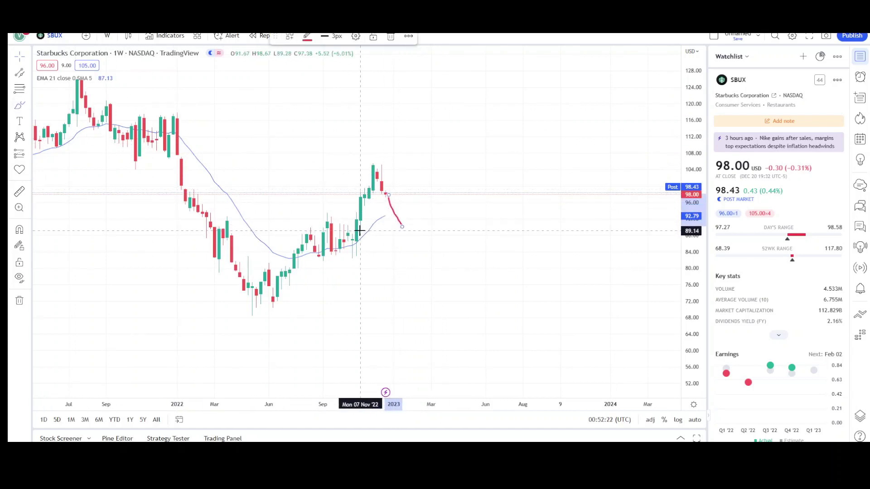
left_click_drag(365, 231, 444, 224)
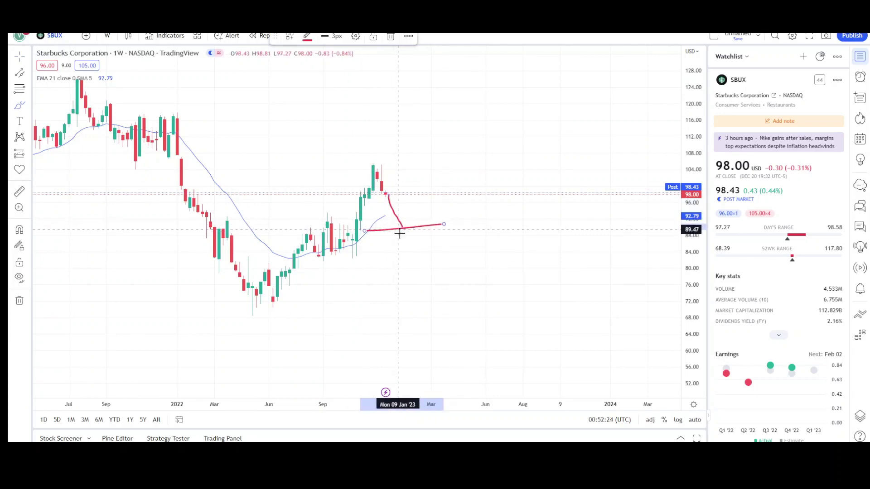
left_click_drag(309, 261, 375, 254)
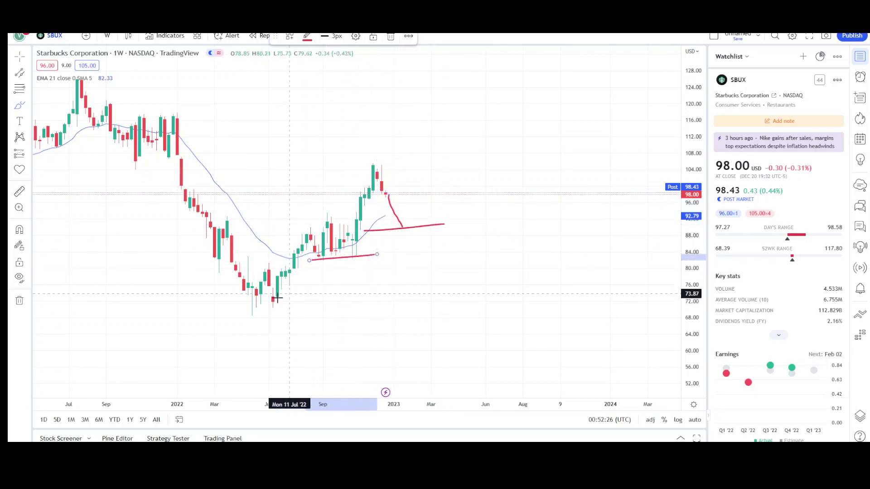
left_click_drag(246, 313, 277, 313)
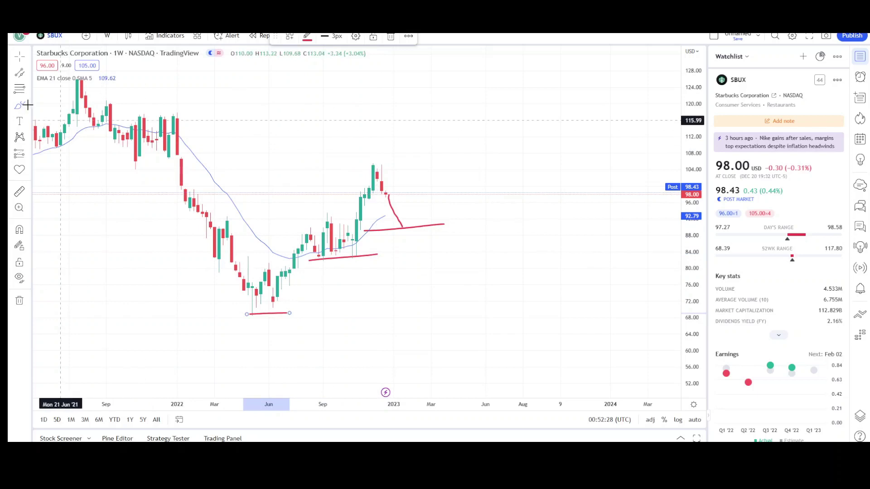
key("Escape")
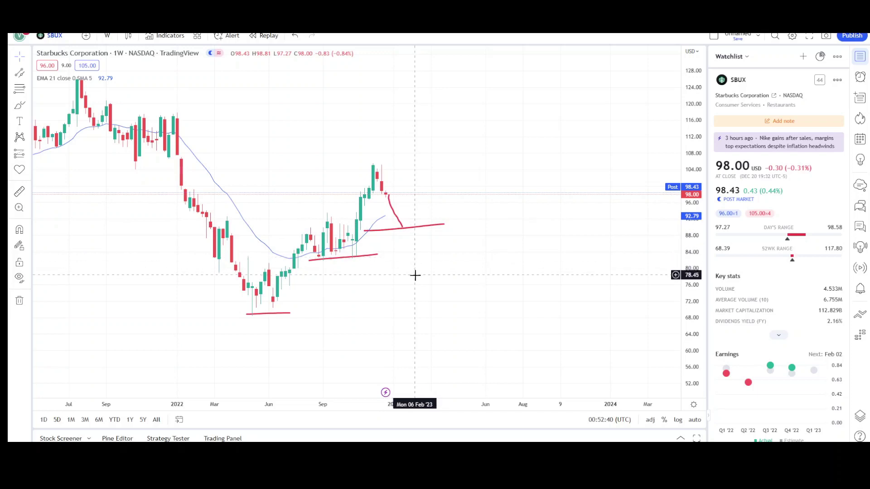
Remove all the red freehand drawings from the weekly chart and zoom out.
right_click(339, 196)
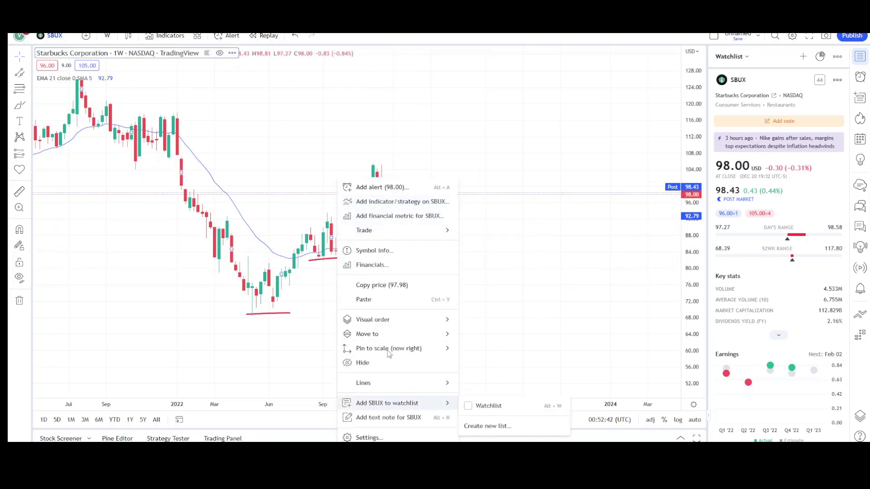
left_click(316, 295)
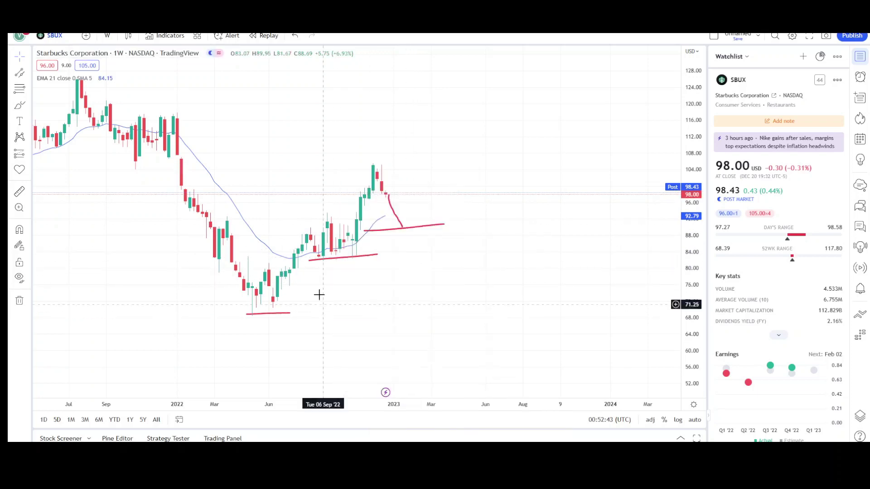
right_click(360, 132)
left_click(398, 334)
scroll(458, 253, "down", 5)
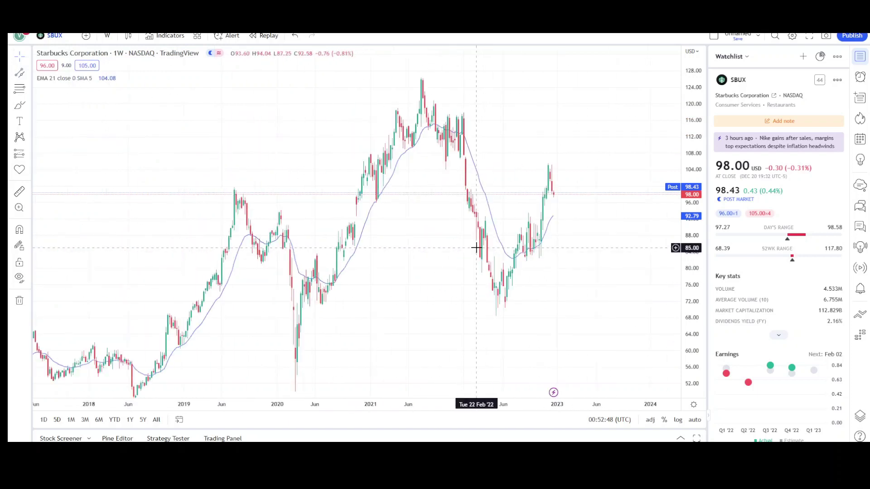
left_click(107, 35)
Switch to 1M candles and draw a parallel channel from the 2009 low to around 2029.
left_click(136, 345)
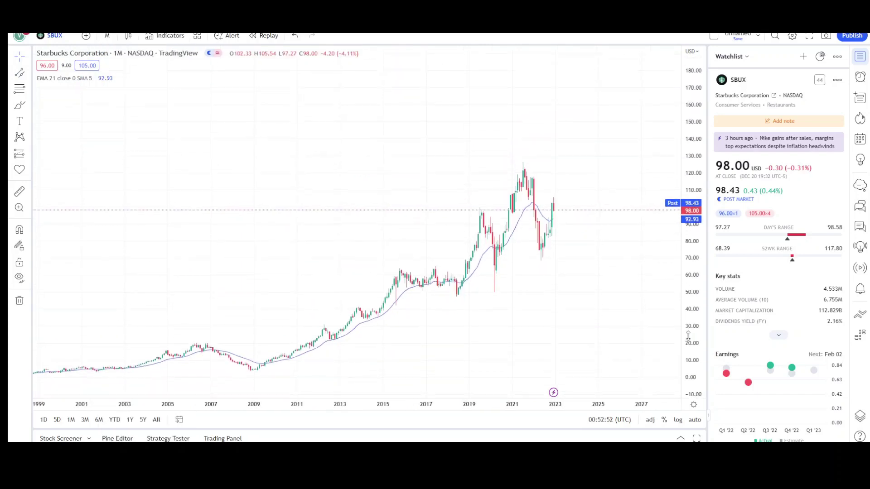
left_click_drag(575, 302, 520, 268)
left_click(200, 336)
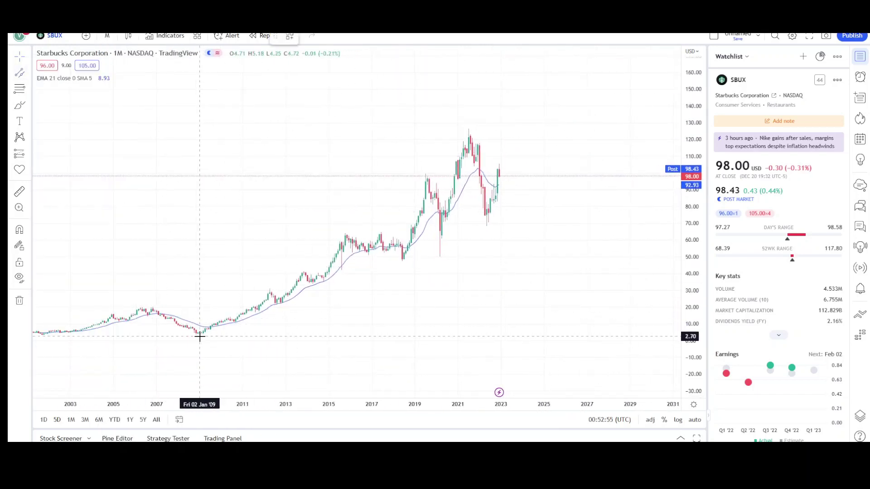
left_click(642, 153)
left_click(471, 136)
With the Brush, circle the 2020 and 2022 channel-touch lows and the upper channel line.
key("alt+b")
left_click_drag(439, 227, 441, 228)
left_click_drag(490, 212, 492, 213)
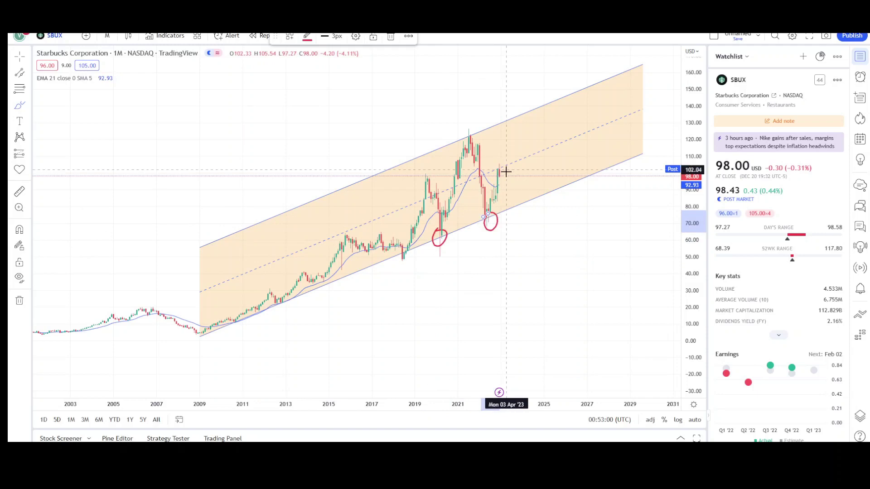
scroll(506, 171, "up", 3)
mouse_move(471, 110)
left_mouse_down()
mouse_move(446, 111)
mouse_move(465, 108)
left_mouse_up()
Draw a red arrow projecting upward toward the circled channel top near 130.
scroll(398, 169, "up", 2)
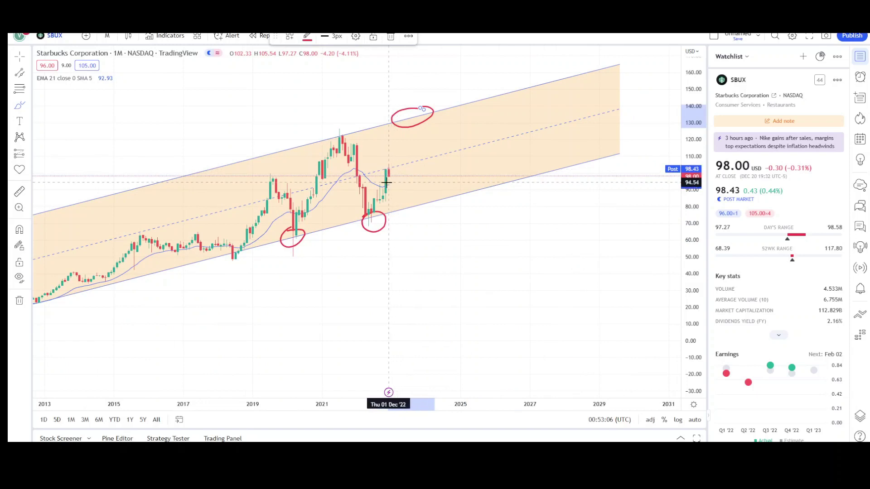
mouse_move(380, 186)
left_mouse_down()
mouse_move(409, 187)
mouse_move(468, 117)
left_mouse_up()
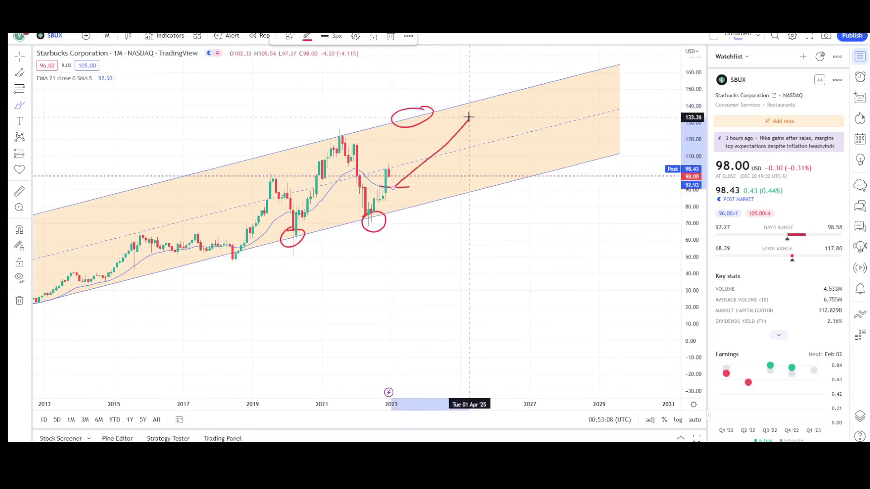
left_click(17, 59)
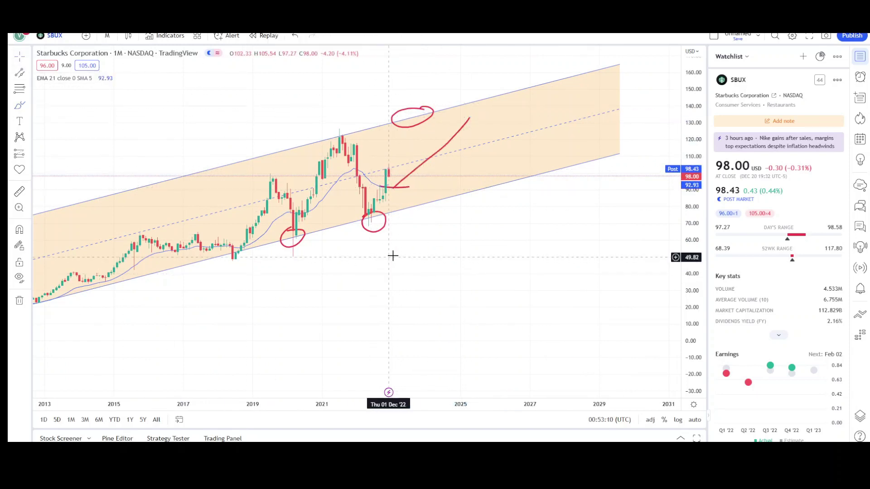
scroll(399, 254, "down", 1)
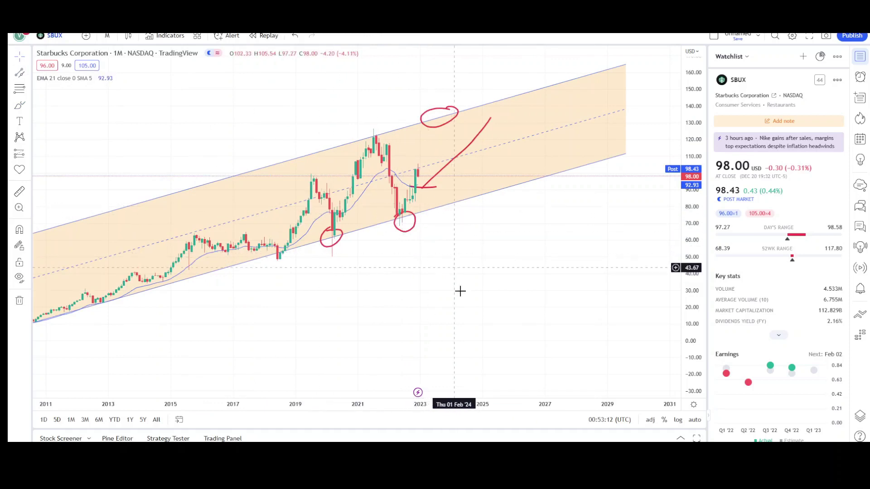